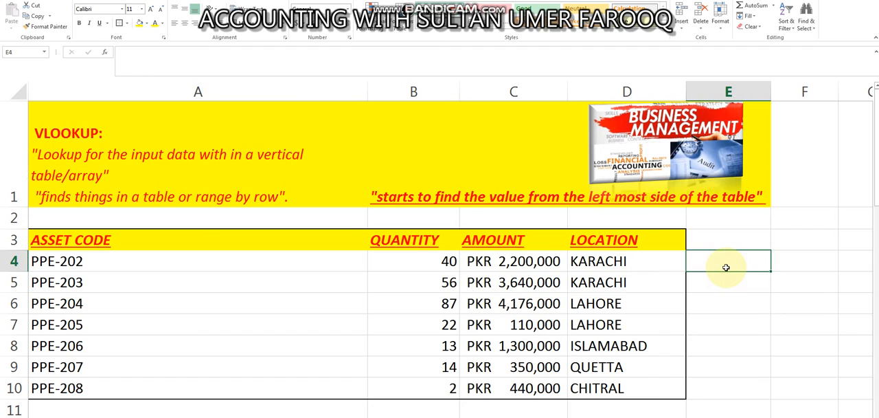
Examine the asset table and the HLOOKUP, transpose and vertical/horizontal table notes below it
key(Down)
key(Down)
key(Down)
key(Down)
key(Down)
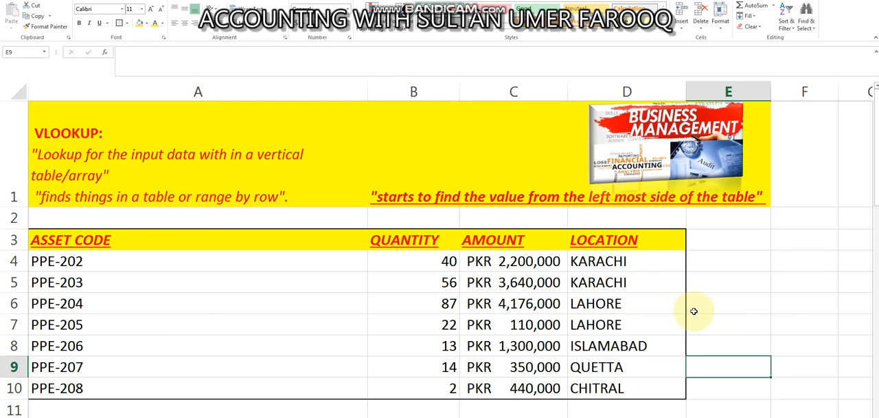
click(728, 321)
key(Down)
key(Down)
key(Down)
key(Down)
key(Down)
key(Down)
key(Down)
key(Down)
key(Down)
key(Down)
key(Down)
key(Down)
key(Down)
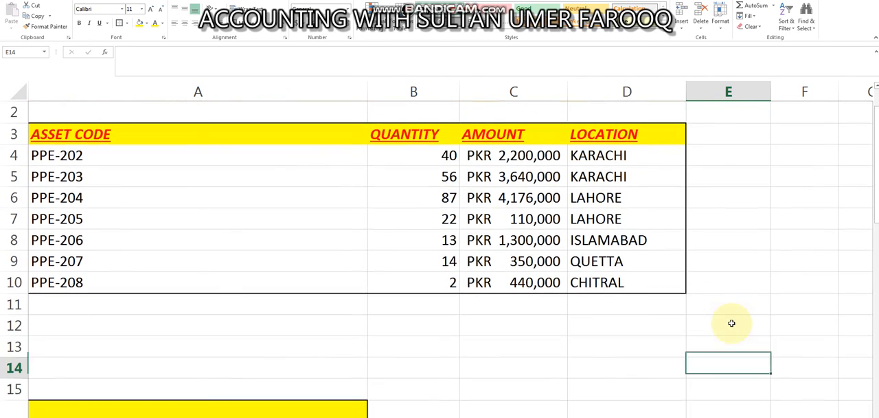
key(Down)
key(Down)
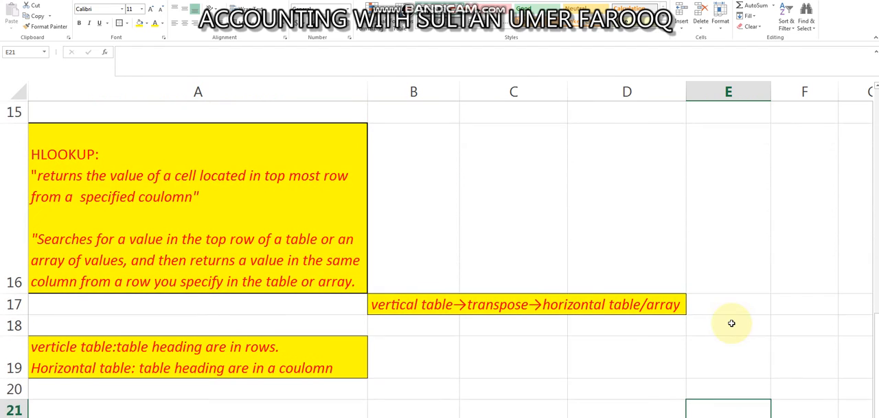
click(732, 323)
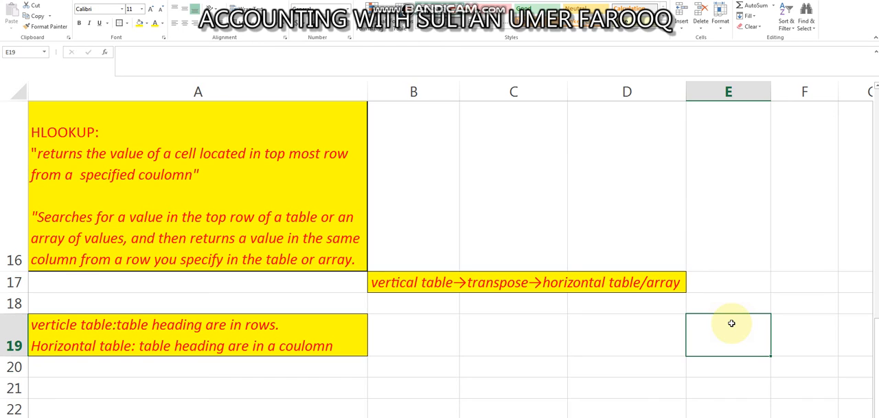
drag(875, 364, 876, 261)
drag(875, 336, 866, 122)
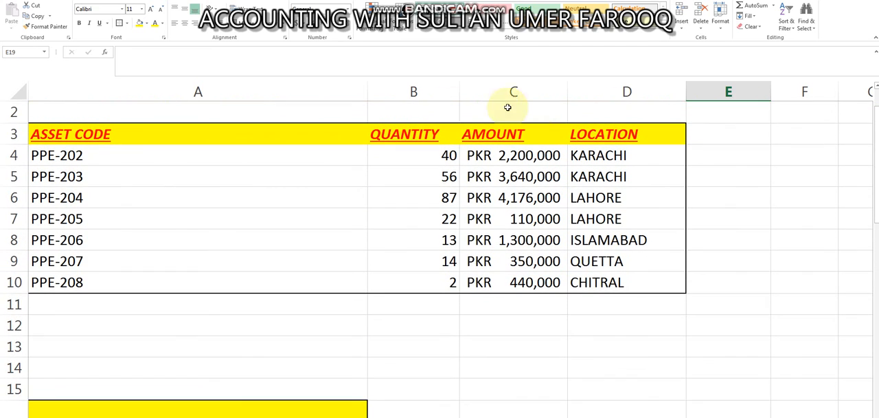
Highlight the asset table's heading row, A3:D3, from ASSET CODE to LOCATION
click(191, 135)
key(shift+Right)
key(shift+Right)
key(shift+Right)
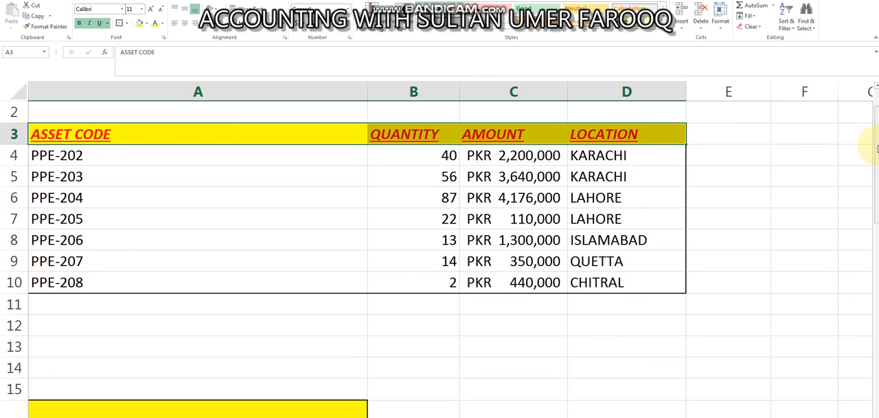
text(pp)
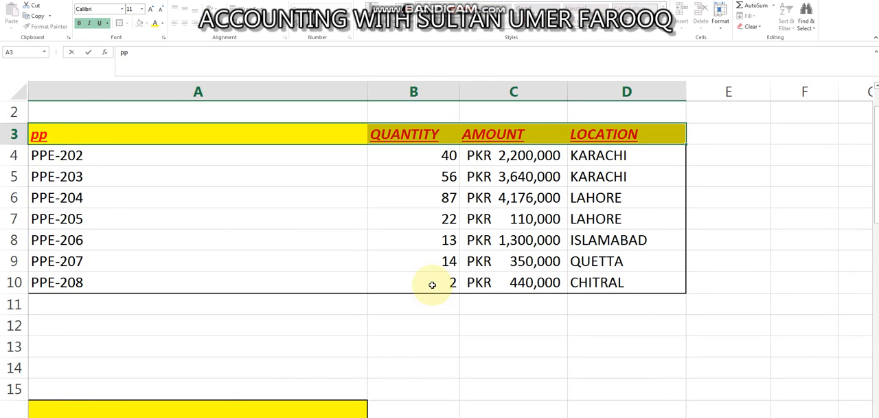
key(BackSpace)
key(BackSpace)
key(Escape)
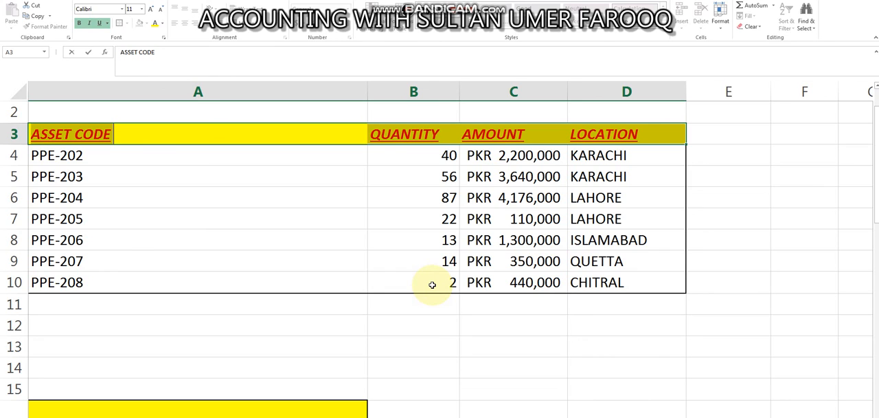
key(Tab)
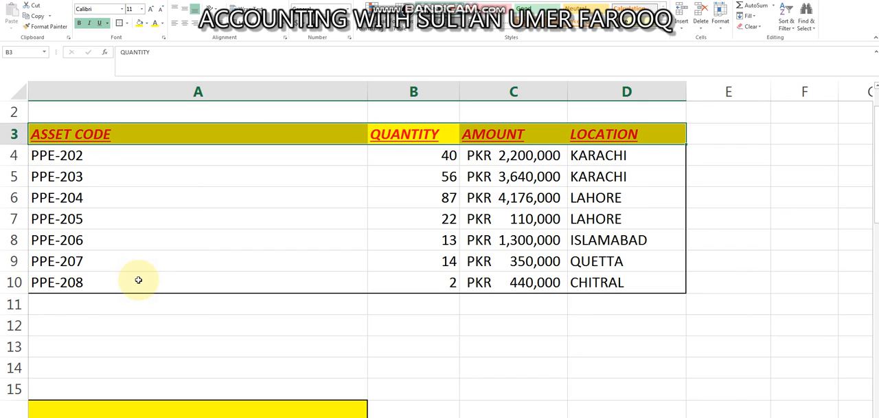
drag(876, 145, 875, 180)
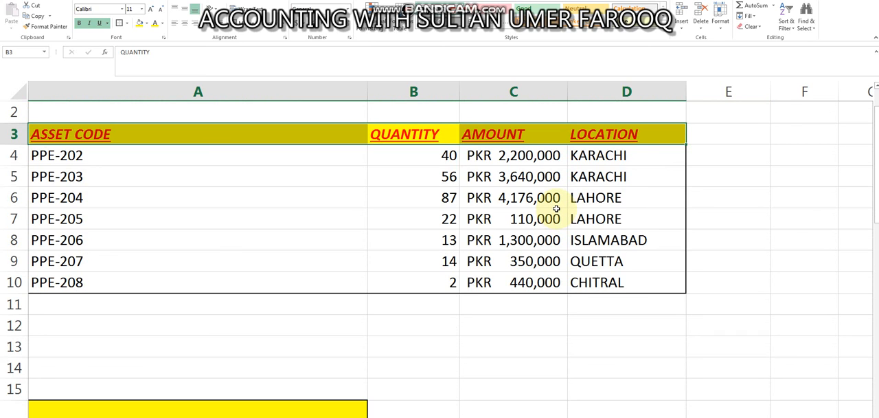
Sketch a tall rectangle and a wide rectangle in red pencil beside the HLOOKUP note
click(728, 235)
drag(870, 140, 874, 307)
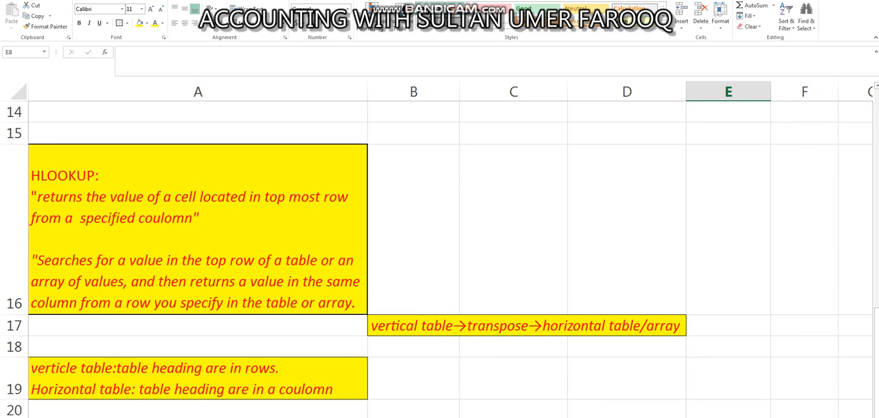
click(853, 1)
drag(421, 177, 434, 246)
mouse_move(419, 173)
mouse_down()
mouse_move(447, 171)
mouse_move(472, 253)
mouse_move(441, 260)
mouse_up()
mouse_move(537, 197)
mouse_down()
mouse_move(540, 239)
mouse_move(677, 229)
mouse_move(490, 230)
mouse_up()
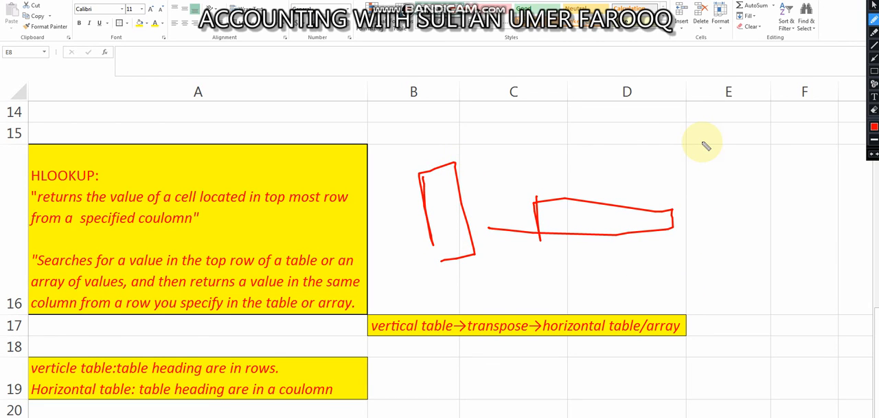
Sketch a pair of square brackets enclosing an angled line, with a letter T beneath them, over column E
mouse_move(690, 121)
mouse_down()
mouse_move(679, 124)
mouse_move(672, 188)
mouse_move(689, 191)
mouse_up()
mouse_move(758, 118)
mouse_down()
mouse_move(774, 114)
mouse_move(788, 190)
mouse_move(777, 196)
mouse_up()
mouse_move(689, 130)
mouse_down()
mouse_move(754, 120)
mouse_move(708, 180)
mouse_up()
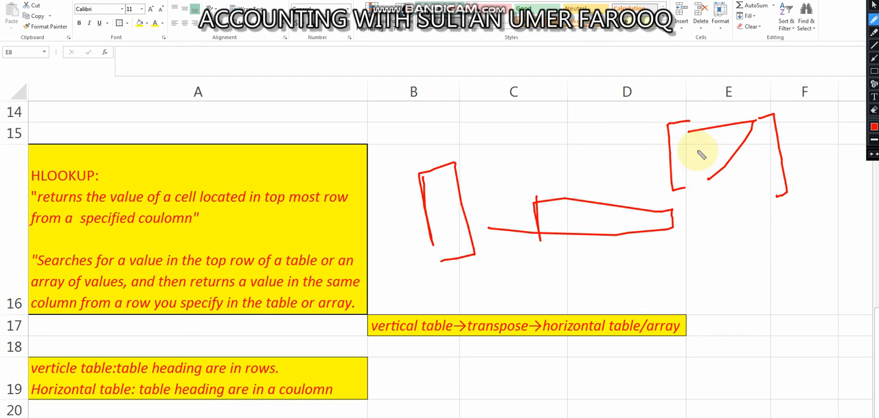
mouse_move(699, 221)
mouse_down()
mouse_move(719, 211)
mouse_move(717, 246)
mouse_up()
Draw a bracketed two-by-two matrix with entries a, b, c and d and a transpose mark at its upper corner
mouse_move(752, 266)
mouse_down()
mouse_move(729, 275)
mouse_move(736, 330)
mouse_move(750, 328)
mouse_up()
drag(790, 260, 811, 319)
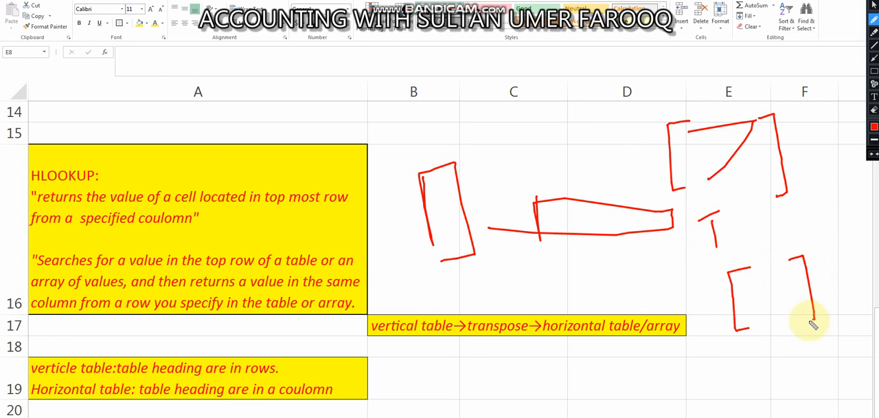
drag(757, 276, 785, 278)
drag(752, 309, 749, 317)
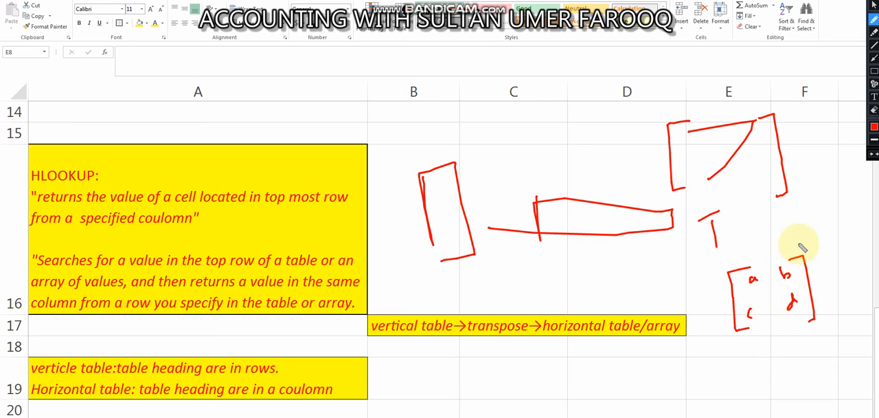
mouse_move(800, 241)
mouse_down()
mouse_move(800, 251)
mouse_move(806, 245)
mouse_up()
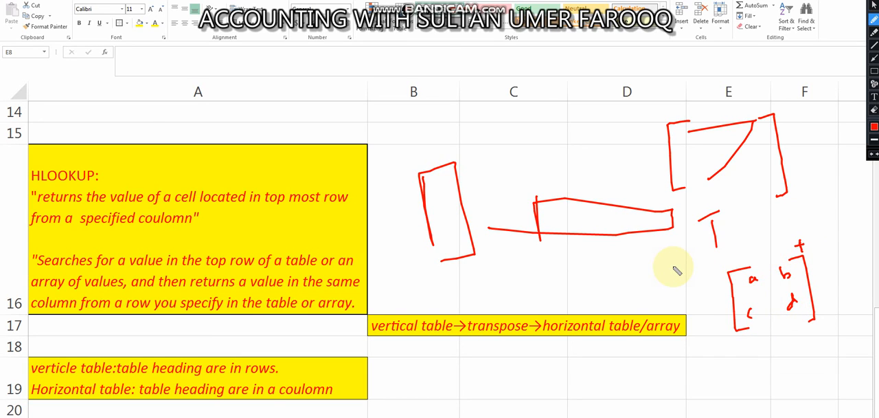
Draw strokes across the rows and columns of the a, b, c, d matrix to illustrate transposing it
mouse_move(749, 268)
mouse_down()
mouse_move(784, 255)
mouse_move(777, 246)
mouse_up()
drag(780, 255, 765, 318)
mouse_move(765, 318)
mouse_down()
mouse_move(760, 304)
mouse_move(760, 318)
mouse_up()
mouse_move(739, 293)
mouse_down()
mouse_move(755, 323)
mouse_move(799, 270)
mouse_up()
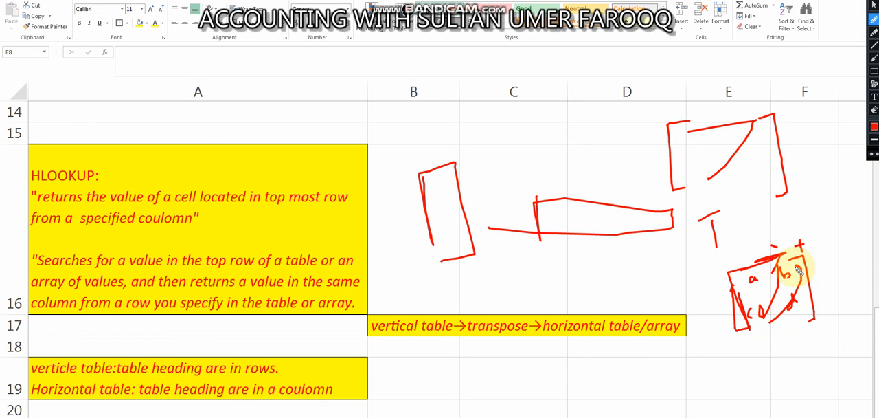
Circle "transpose" and "vertical table" in the note, add arrows and the word Hlookup, and clear all the drawings
mouse_move(538, 312)
mouse_down()
mouse_move(514, 300)
mouse_move(481, 314)
mouse_move(539, 330)
mouse_move(506, 302)
mouse_up()
mouse_move(396, 315)
mouse_down()
mouse_move(373, 328)
mouse_move(443, 337)
mouse_move(436, 314)
mouse_move(412, 305)
mouse_move(378, 133)
mouse_move(367, 117)
mouse_move(377, 114)
mouse_up()
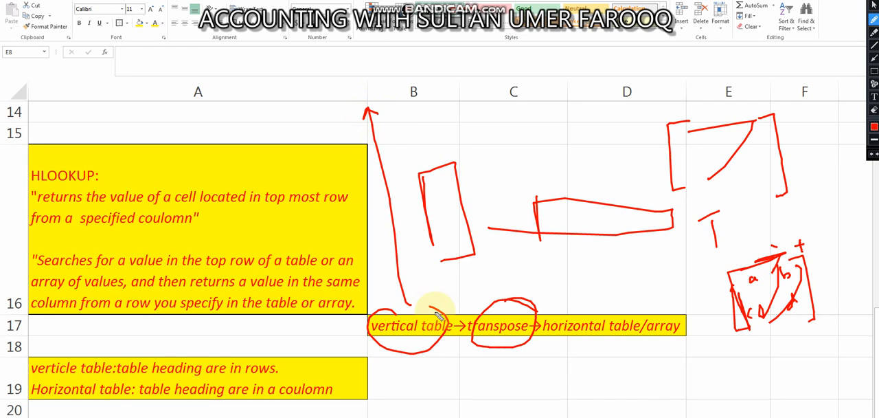
mouse_move(450, 331)
mouse_down()
mouse_move(483, 342)
mouse_move(573, 341)
mouse_move(570, 290)
mouse_move(596, 302)
mouse_move(649, 278)
mouse_up()
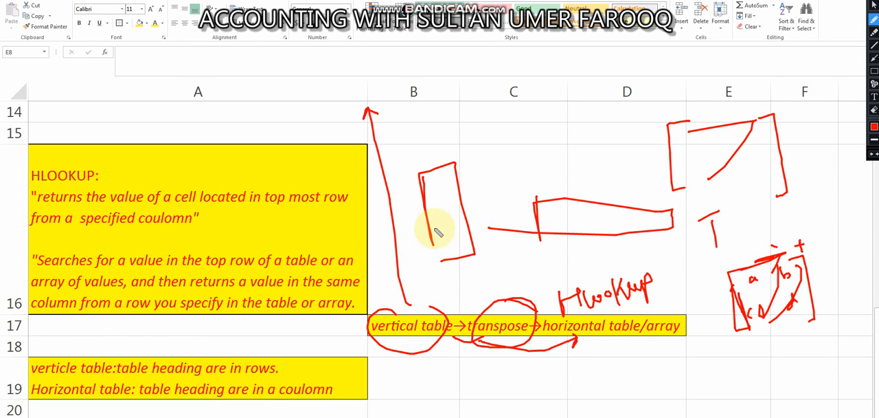
key(Escape)
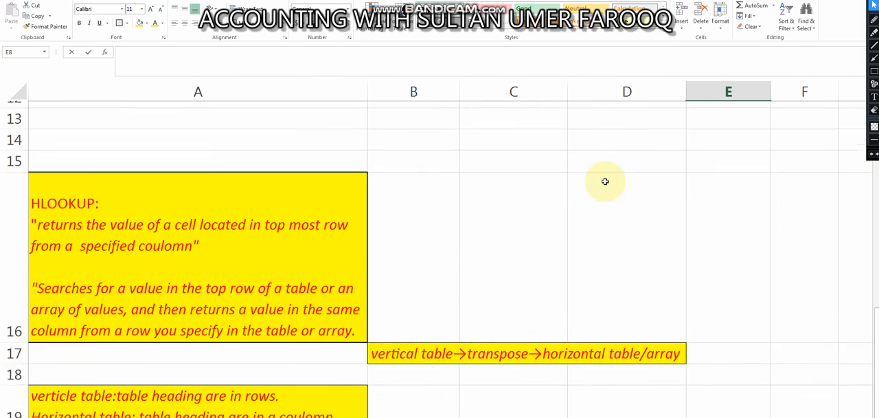
Copy the asset table with its heading row, range A3:D10
text(p)
key(BackSpace)
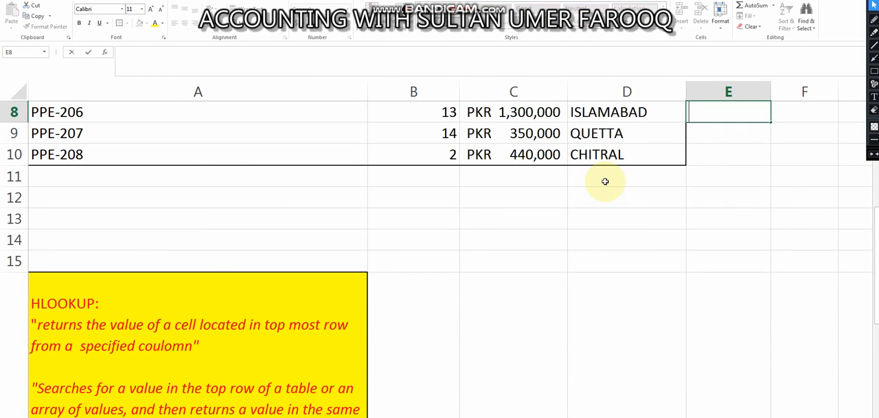
key(Up)
key(Up)
key(Up)
key(Up)
key(Up)
key(Up)
key(Up)
key(Left)
key(Down)
key(Down)
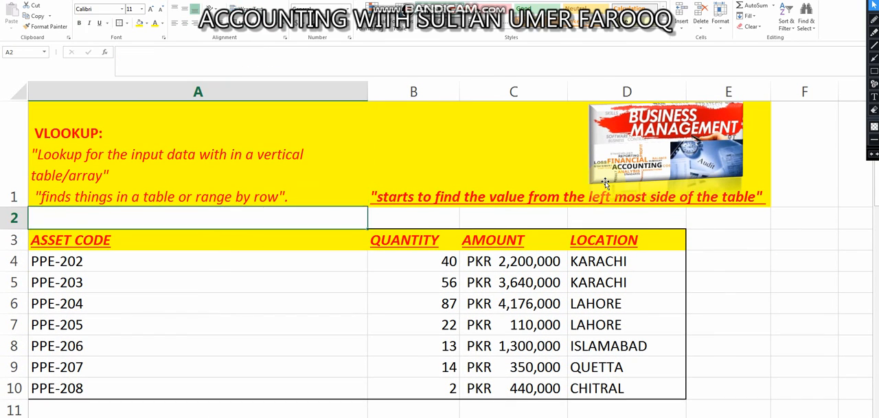
key(shift+Right)
key(shift+Right)
key(shift+Right)
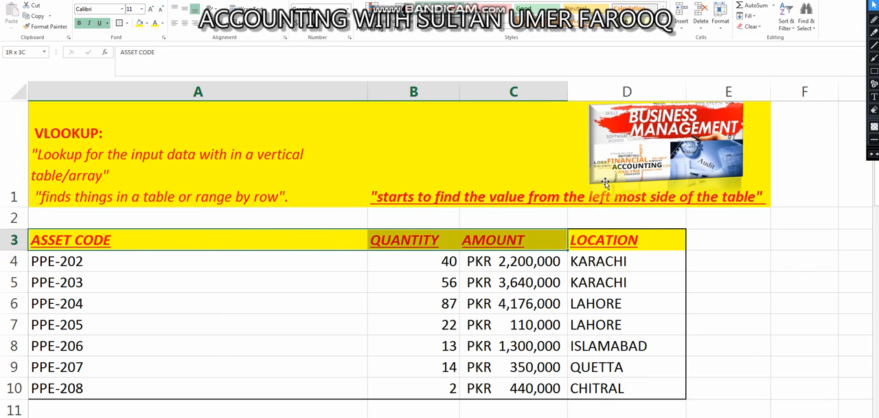
key(shift+Down)
key(shift+Down)
key(shift+Down)
key(shift+Down)
key(shift+Down)
key(shift+Down)
key(shift+Down)
key(shift+Down)
key(shift+Down)
key(shift+Down)
key(shift+Down)
key(shift+Down)
key(shift+Up)
key(shift+Up)
key(shift+Up)
key(shift+Up)
key(shift+Up)
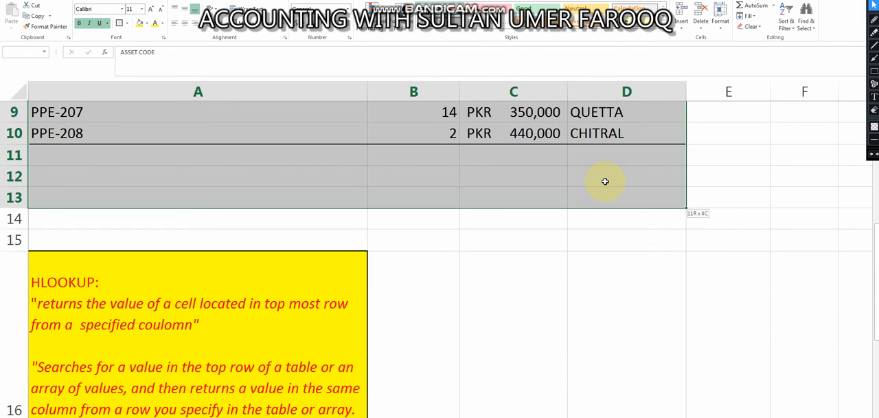
key(ctrl+c)
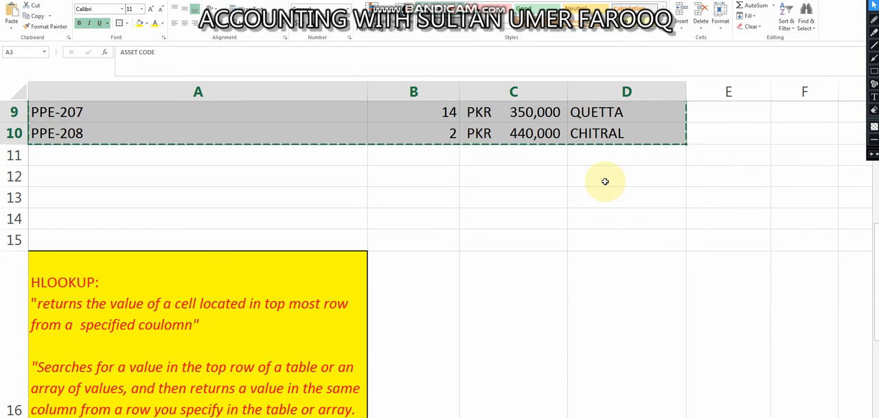
Write the Paste Special shortcut "ctrl+alt+v" as text in cell A25 and erase it again
key(Down)
key(Down)
key(Down)
key(Down)
key(Down)
key(Down)
key(Down)
key(Down)
key(Down)
key(Down)
key(Down)
key(Down)
key(Down)
key(Down)
key(Down)
key(Down)
key(Down)
key(Down)
key(Down)
key(Down)
key(Down)
key(Down)
key(Down)
key(Down)
key(Down)
key(Down)
key(Down)
key(Down)
key(Down)
key(Down)
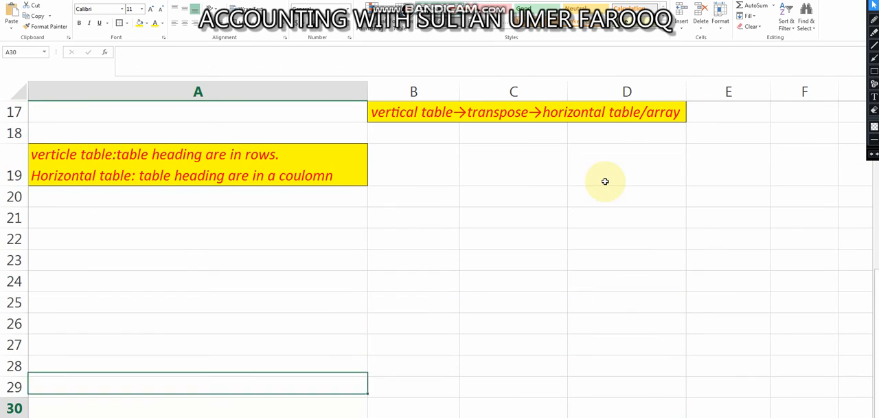
key(Up)
key(Up)
key(Up)
key(Up)
key(Up)
key(Up)
key(Up)
key(Up)
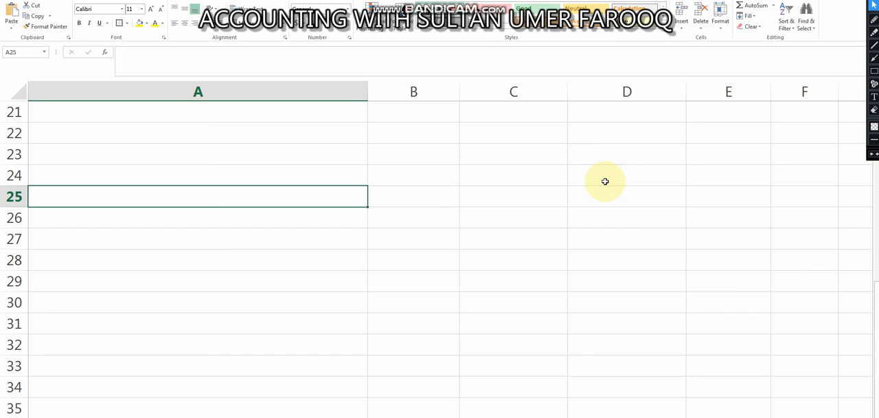
text(ctrl)
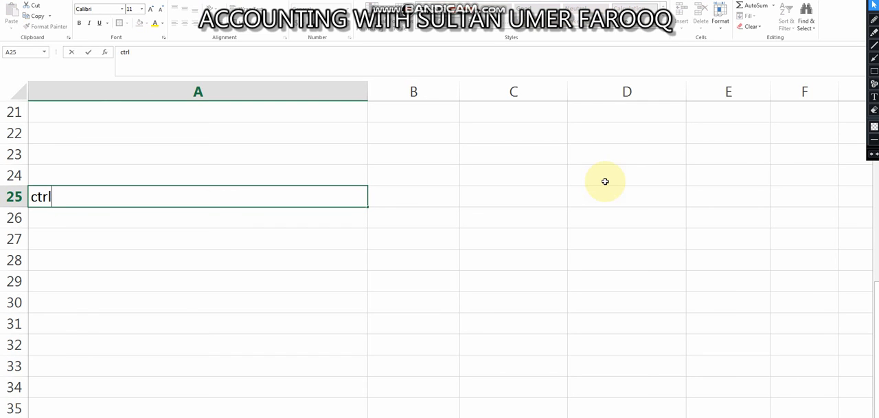
text(+alt+v)
key(BackSpace)
key(BackSpace)
key(BackSpace)
key(BackSpace)
key(BackSpace)
key(BackSpace)
key(BackSpace)
key(BackSpace)
key(BackSpace)
key(BackSpace)
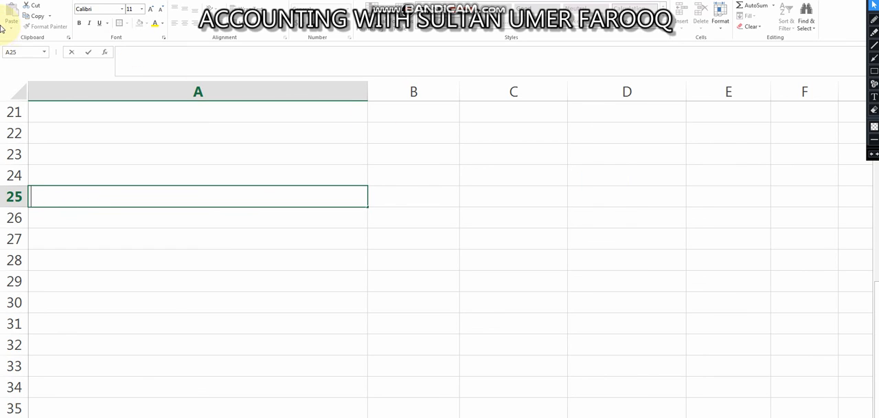
key(Return)
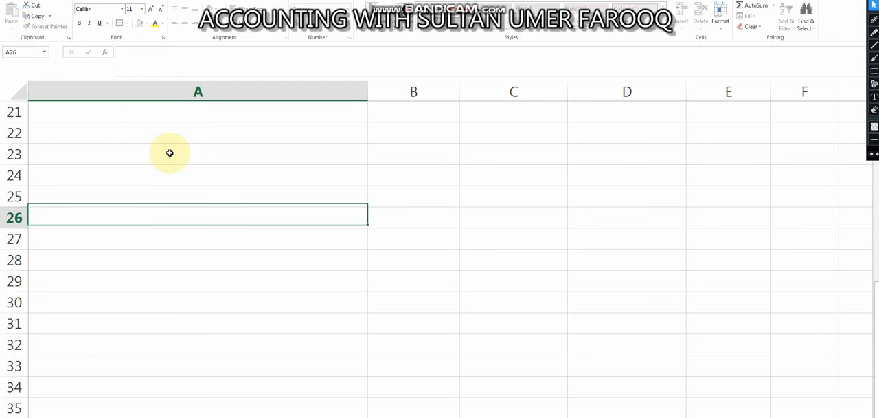
key(Up)
key(Right)
key(Left)
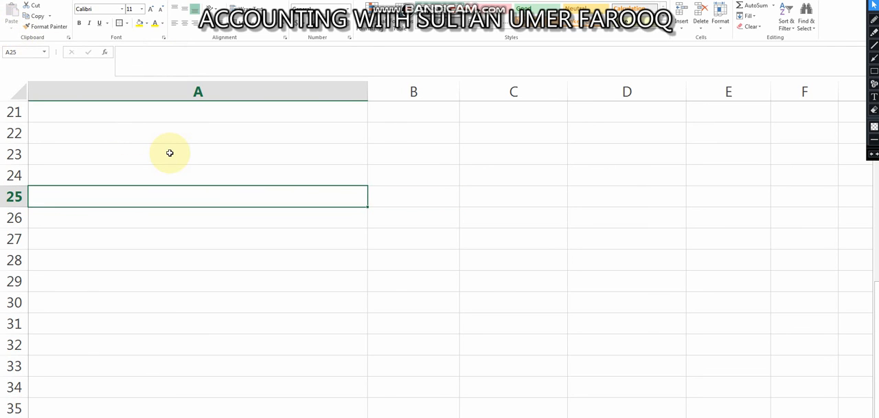
click(240, 210)
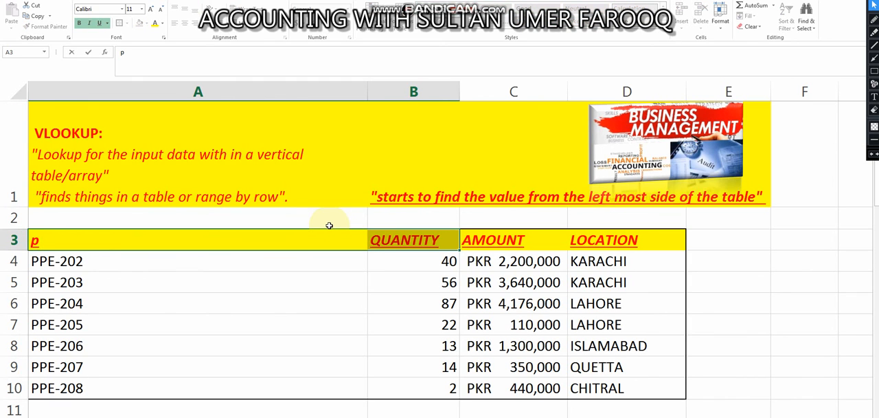
Undo the last accidental entry in the table's first heading cell, A3
key(Left)
key(shift+Right)
key(shift+Right)
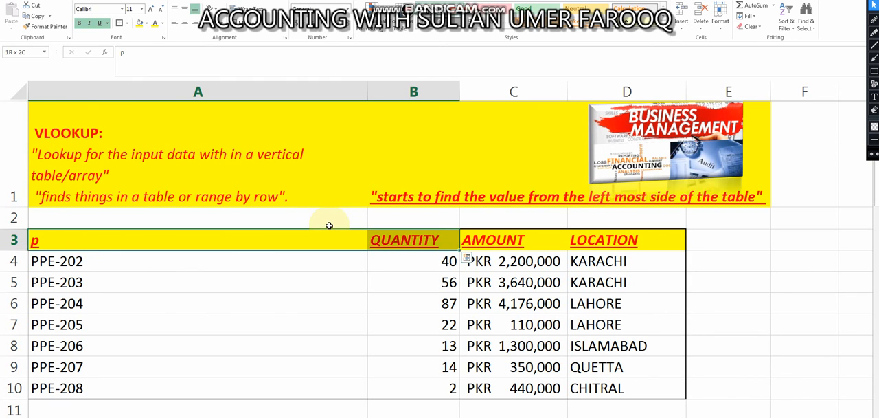
key(shift+Left)
Copy the whole asset table, headings included, from A3 to D10
key(shift+Left)
key(ctrl+z)
key(shift+Left)
key(shift+Right)
key(shift+Right)
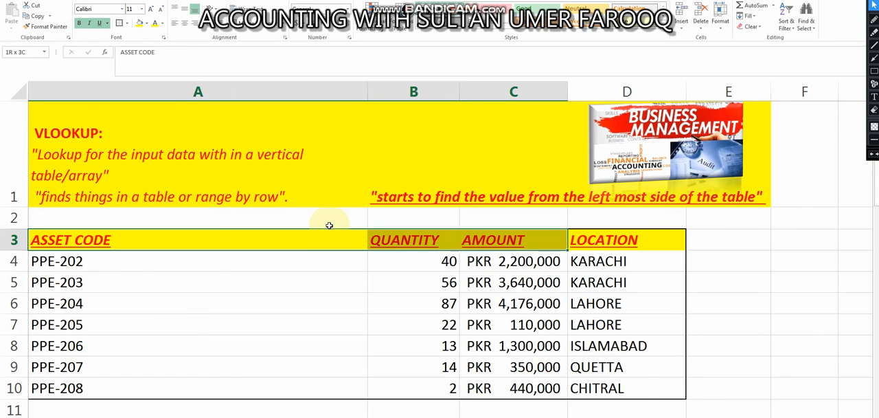
key(shift+Right)
key(shift+Down)
key(shift+Down)
key(shift+Down)
key(shift+Down)
key(shift+Down)
key(shift+Down)
key(shift+Down)
key(shift+Down)
key(shift+Up)
key(ctrl+c)
Go to the empty cell A28 below the table-type notes as the destination for the copied table
key(Down)
key(Down)
key(Down)
key(Down)
key(Down)
key(Down)
key(Down)
key(Down)
key(Down)
key(Down)
key(Down)
key(Down)
key(Down)
key(Down)
key(Down)
key(Down)
key(Down)
key(Down)
key(Down)
key(Down)
key(Down)
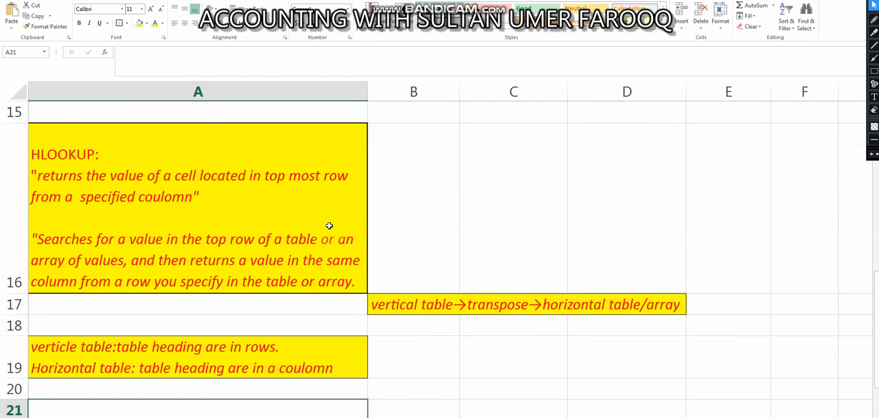
key(Up)
key(Up)
key(Up)
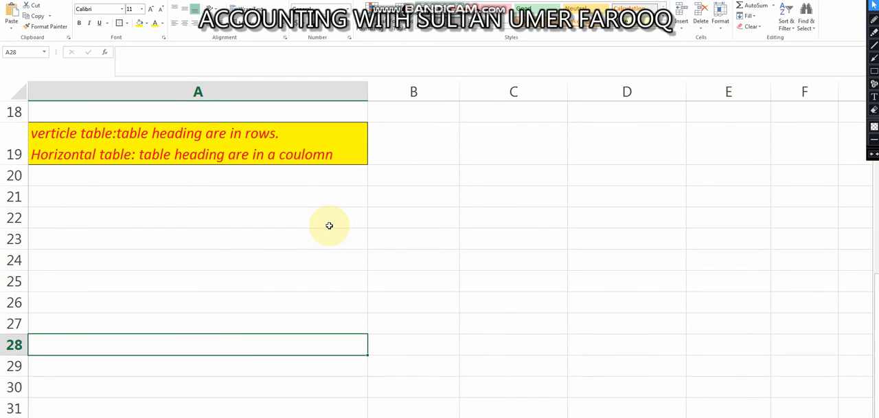
Try pasting the whole copied table at A28 through Paste Special without transposing, and undo the paste
key(ctrl+alt+v)
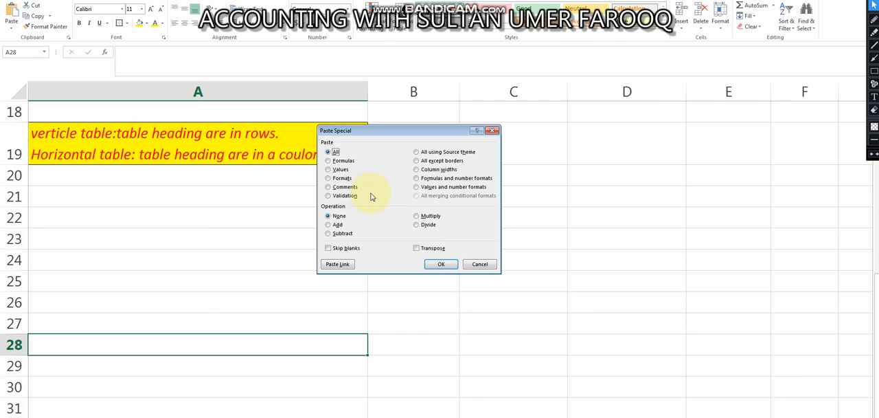
click(437, 265)
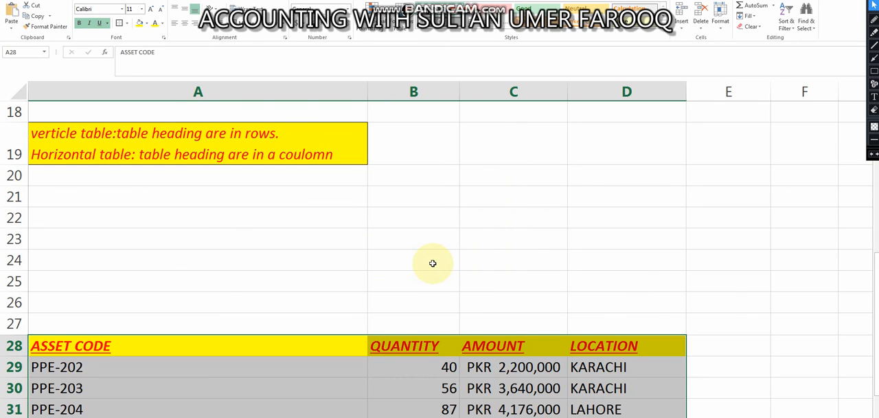
key(ctrl+z)
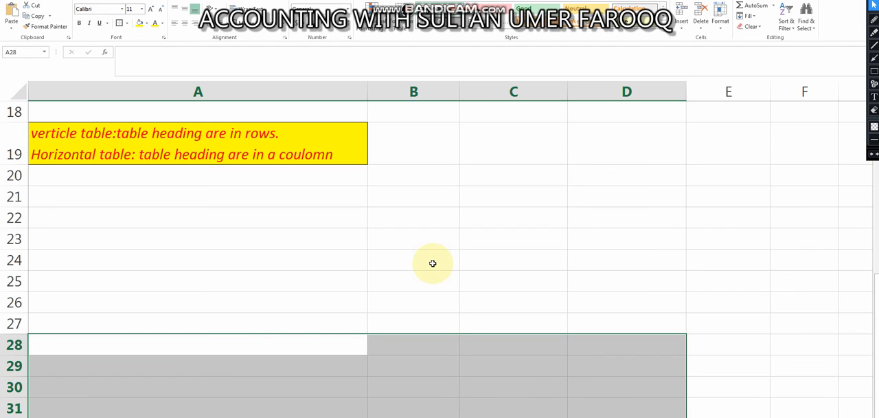
Paste the copied asset table at A28 with Paste Special, using All and Transpose
key(ctrl+alt+v)
click(417, 248)
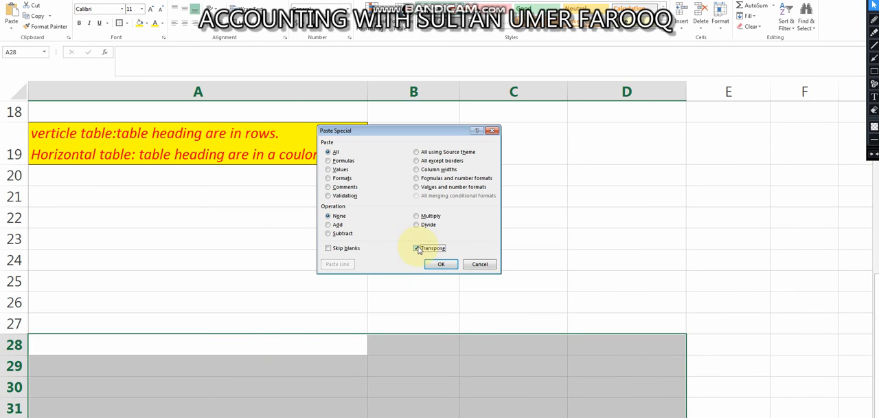
click(437, 264)
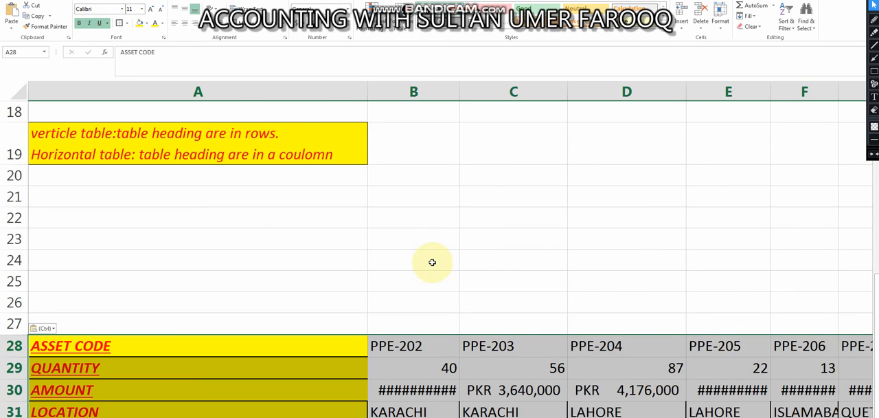
click(544, 259)
key(Down)
key(Down)
key(Down)
key(Down)
key(Down)
key(Down)
key(Down)
key(Down)
key(Down)
key(Down)
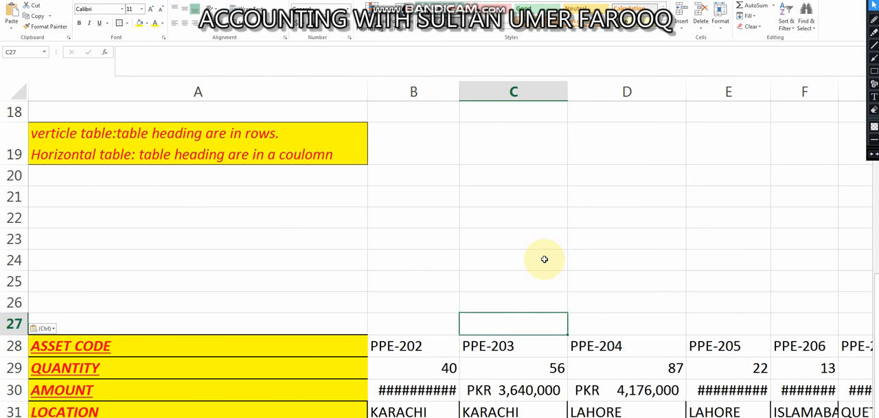
key(Up)
key(Up)
key(Up)
key(Up)
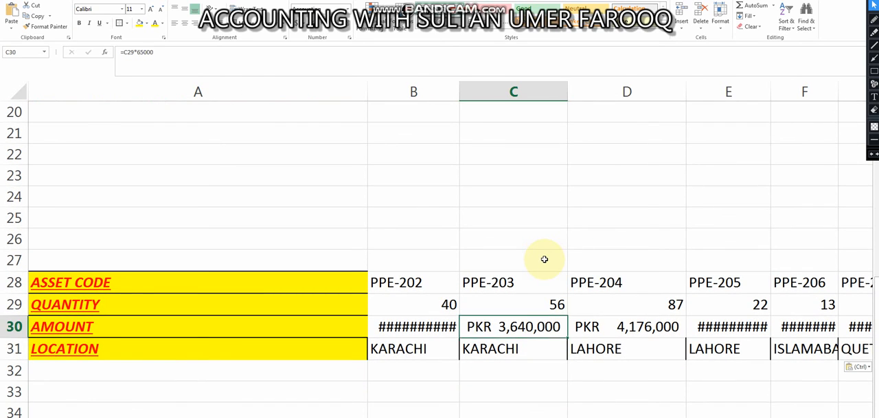
Apply all borders to the whole transposed table, range A28:H31
key(Left)
key(Left)
key(Up)
key(Up)
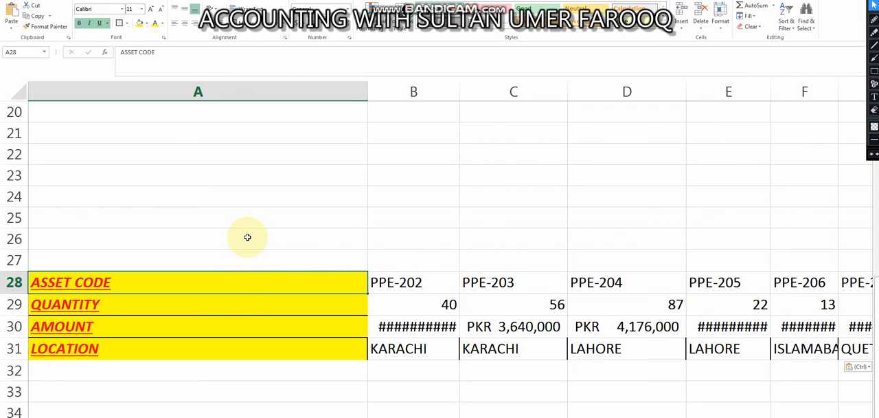
key(shift+Right)
key(shift+Right)
key(shift+Right)
key(shift+Right)
key(shift+Right)
key(shift+Right)
key(shift+Right)
key(shift+Down)
key(shift+Down)
key(shift+Down)
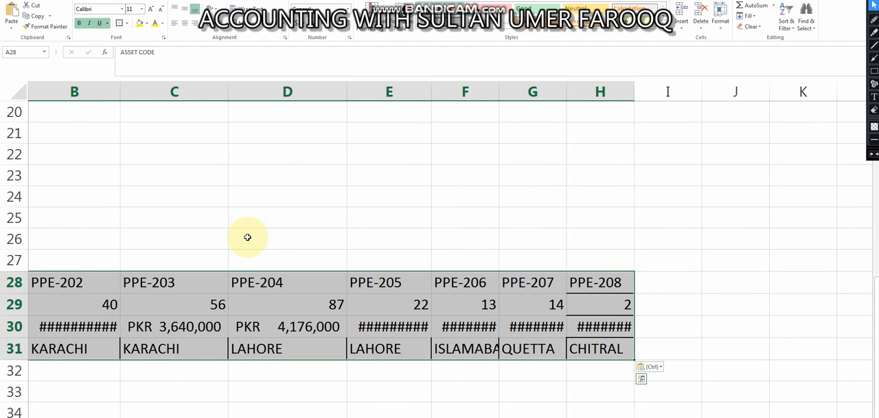
key(alt+h)
key(b)
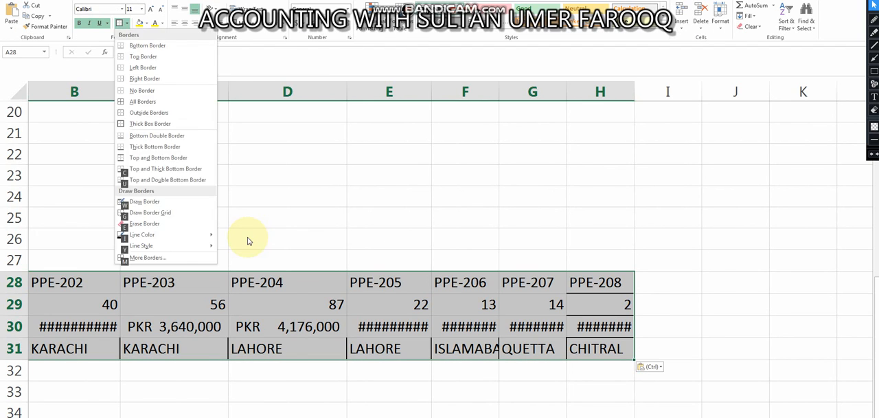
key(a)
key(alt+h)
key(b)
key(a)
Autofit the column widths to the contents of the transposed table A28:H31
key(Up)
key(Down)
key(shift+Right)
key(shift+Right)
key(shift+Right)
key(shift+Right)
key(shift+Right)
key(shift+Right)
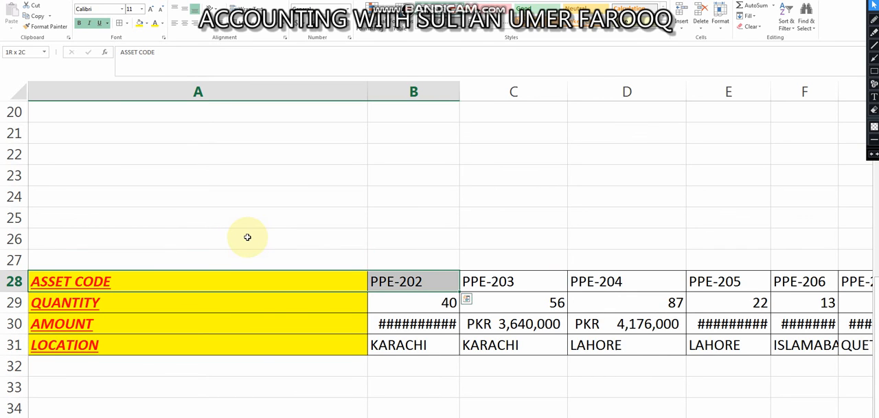
key(shift+Right)
key(shift+Down)
key(shift+Down)
key(shift+Down)
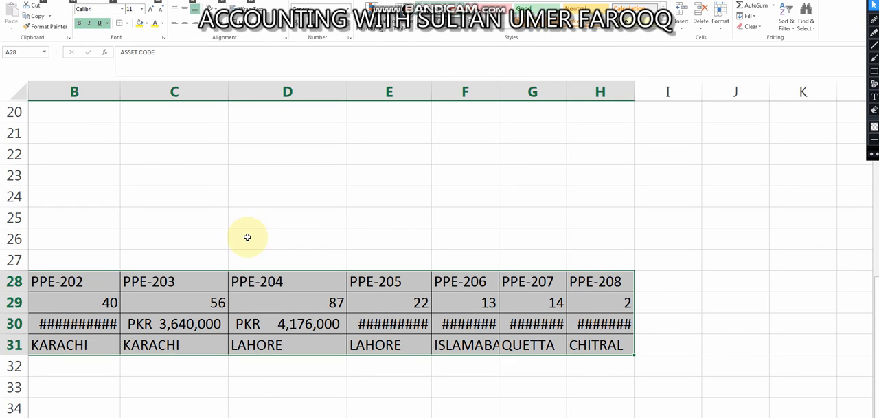
key(alt)
key(h)
key(o)
key(i)
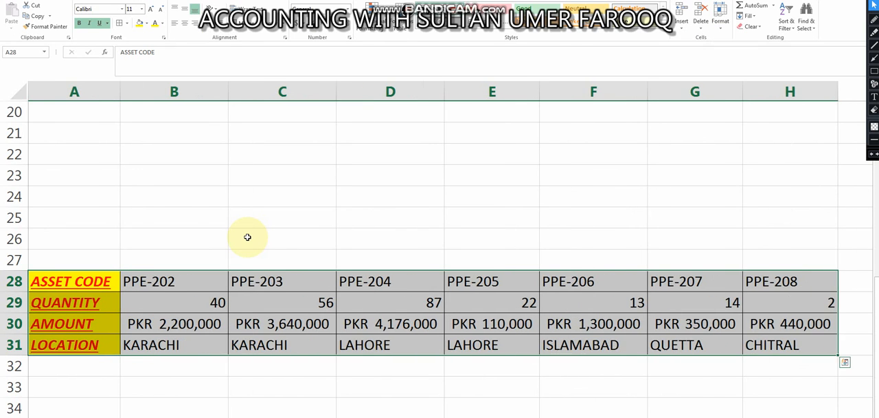
Start an HLOOKUP formula in cell A34 with D36 as the lookup value
key(Right)
key(Left)
key(Down)
key(Down)
key(Down)
key(Down)
key(Down)
key(Down)
key(Down)
key(Down)
key(Down)
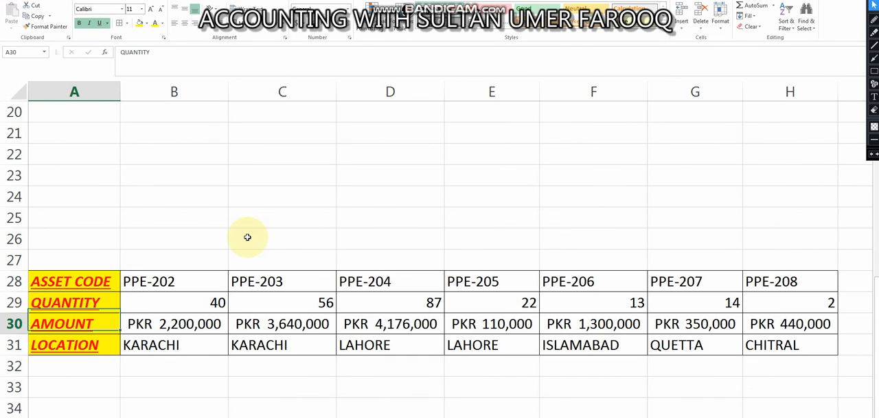
key(Down)
key(Down)
key(Up)
key(Up)
key(Up)
key(Up)
key(Up)
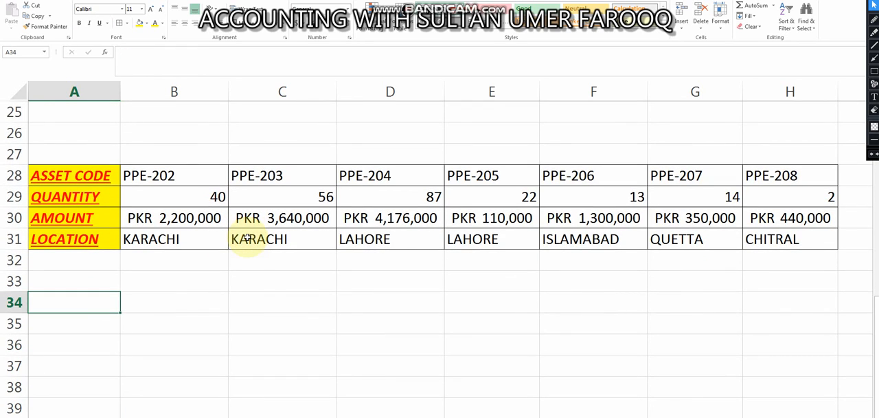
text(=hlo)
key(Tab)
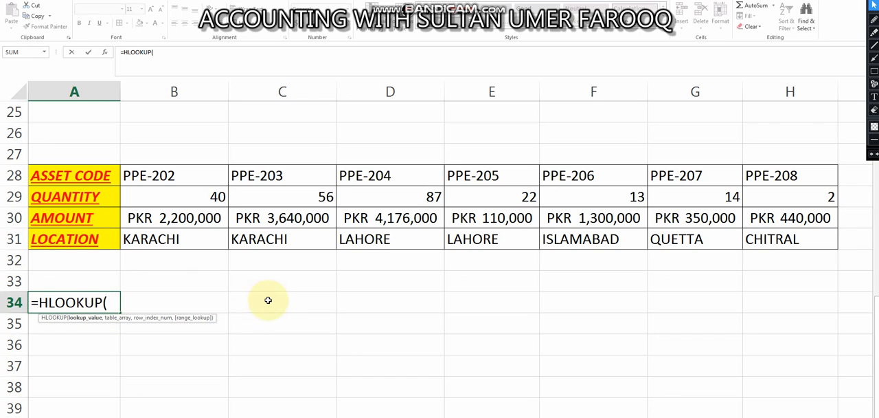
click(326, 302)
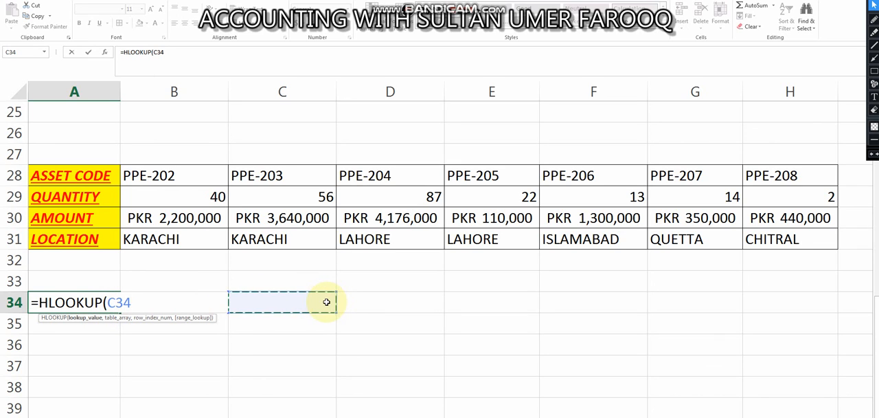
click(376, 345)
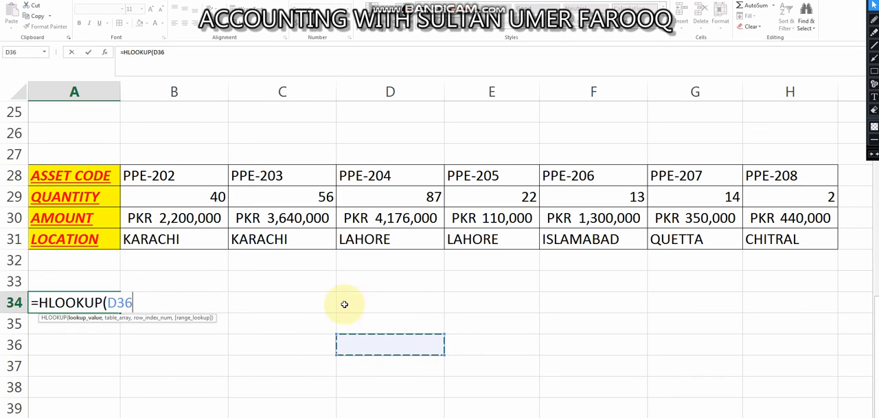
Complete the HLOOKUP formula with table array A28:H31, row index number 4 and FALSE for an exact match
text(,)
drag(83, 177, 760, 239)
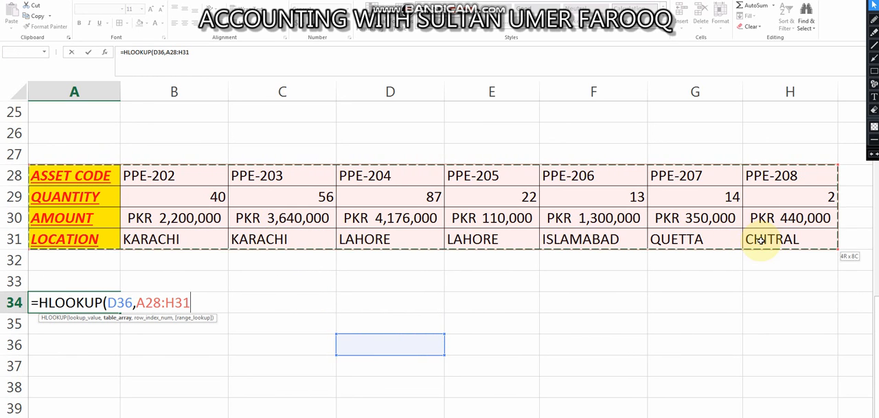
text(,)
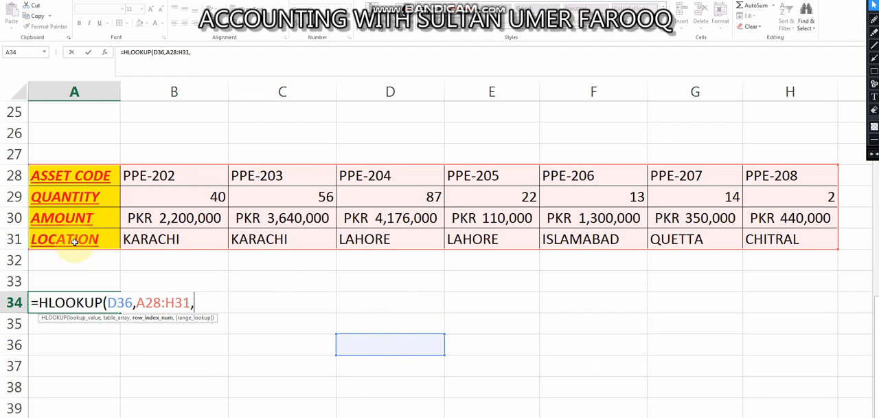
text(4,)
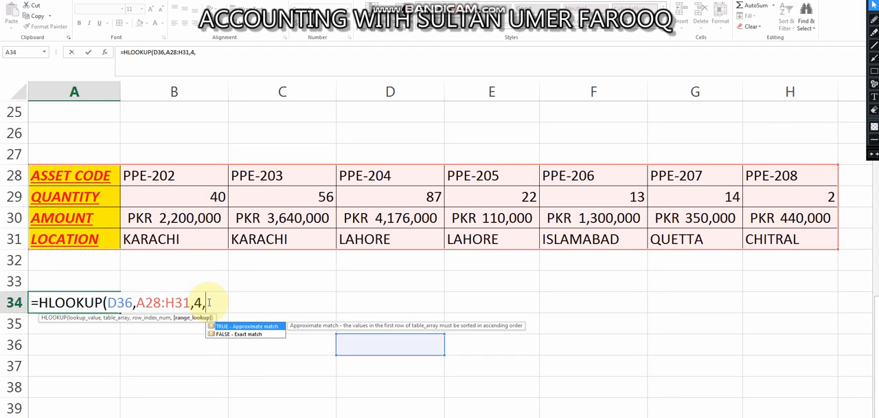
key(Down)
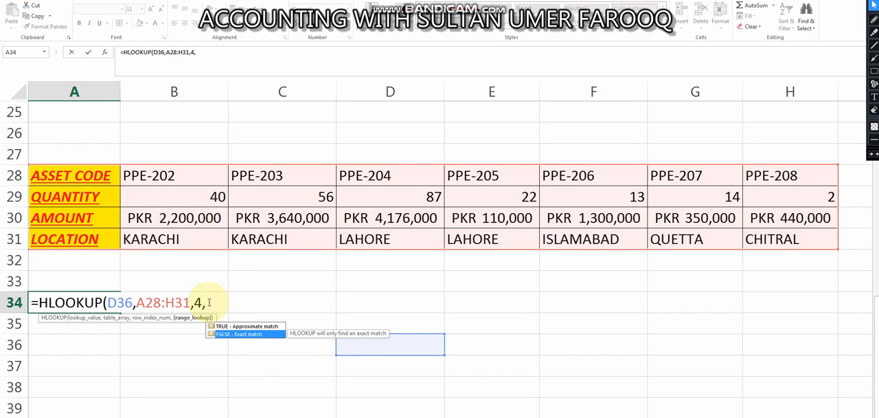
key(Tab)
text())
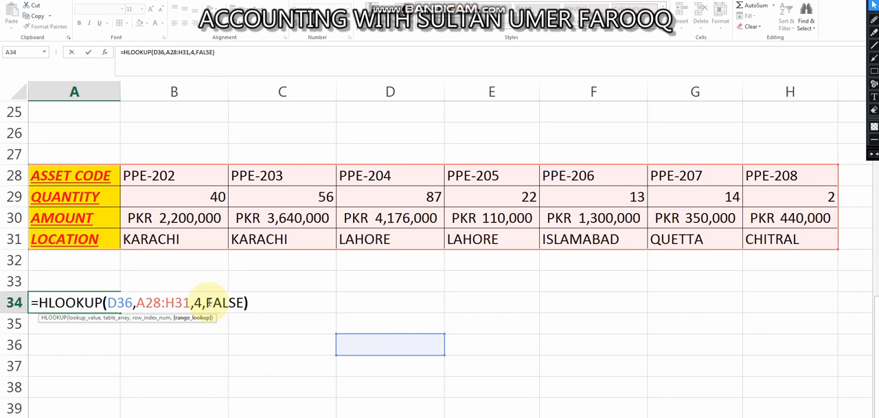
key(Return)
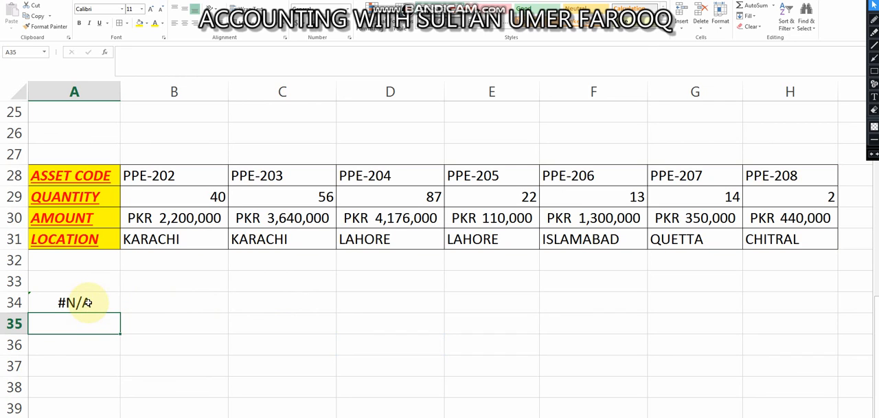
Label cell C36 "asset code" and enter ppe-206 in D36 as the formula's lookup value
click(89, 302)
double_click(93, 303)
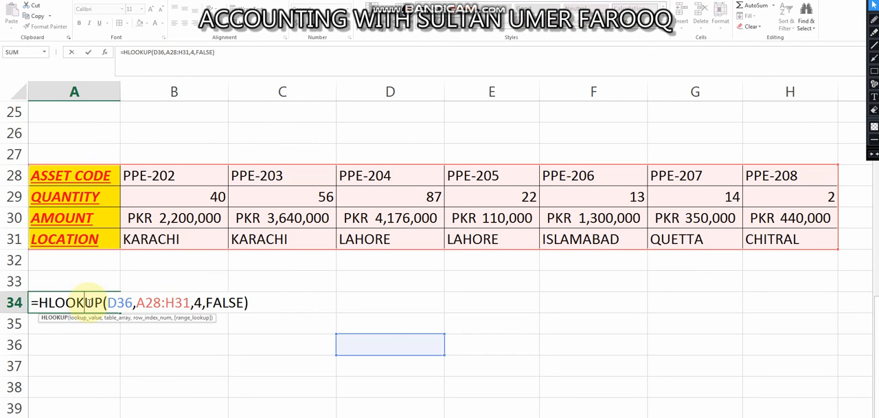
click(396, 344)
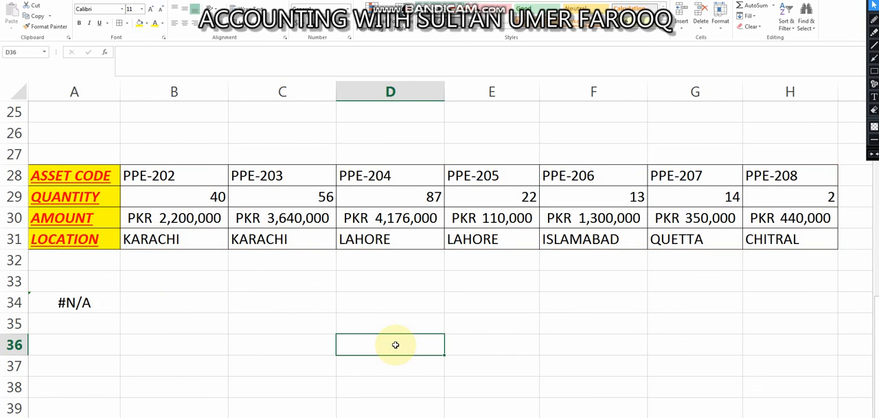
click(300, 344)
text(asset code)
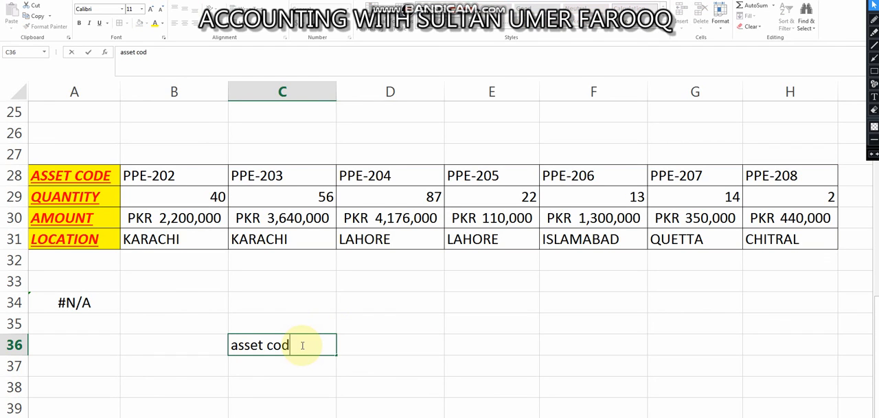
key(Tab)
text(ppe-206)
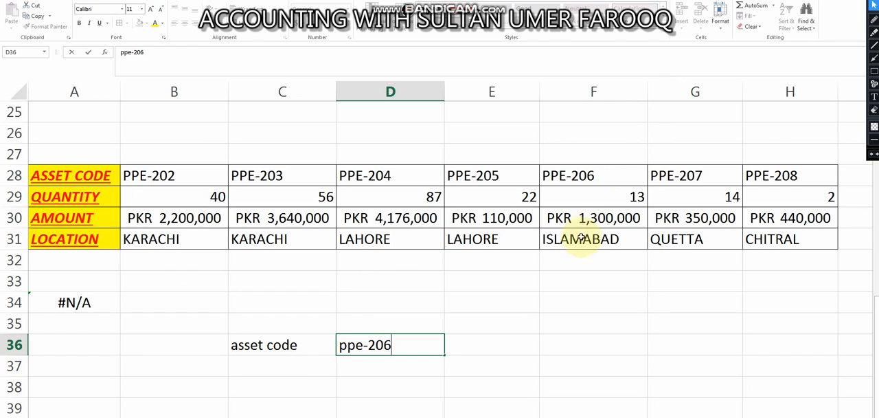
key(Return)
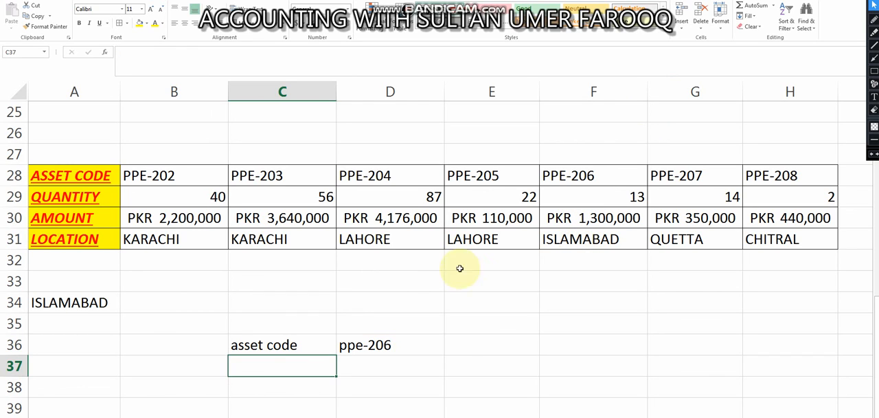
Move the HLOOKUP formula from A34 to D37 and label the adjacent cell C37 "location"
click(97, 302)
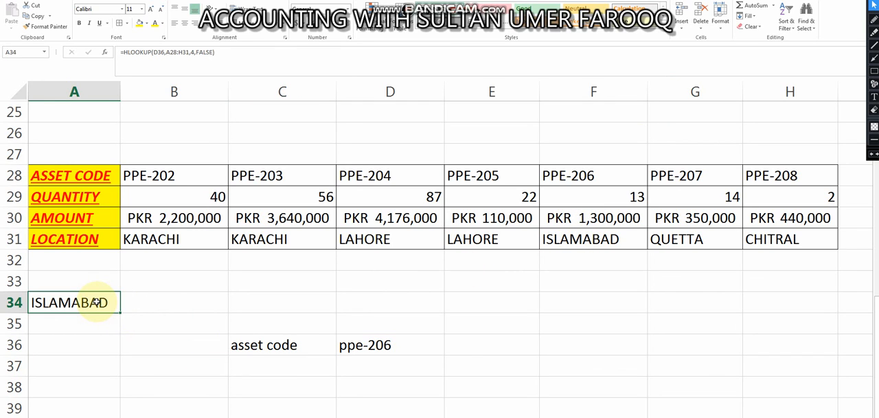
key(ctrl+c)
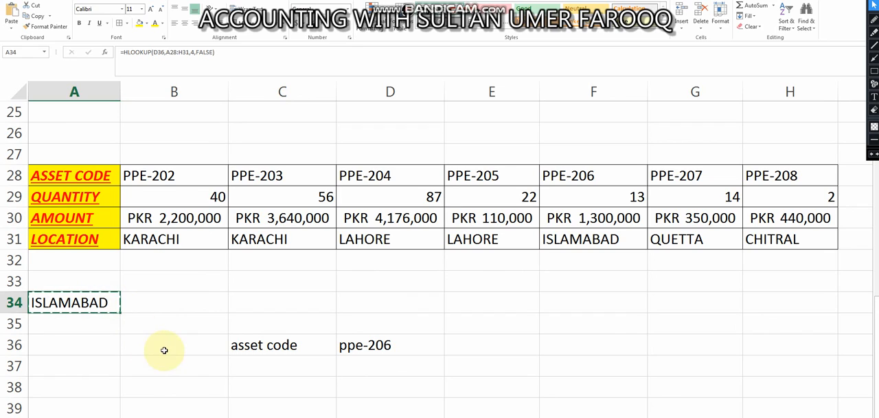
click(361, 371)
key(ctrl+v)
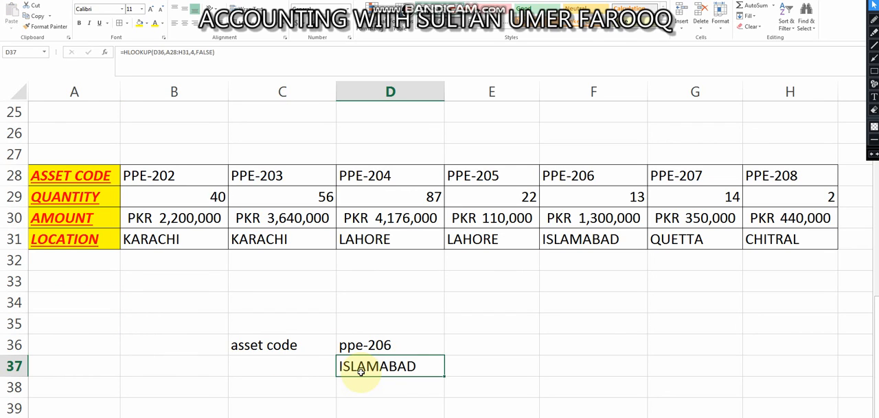
click(296, 366)
text(location)
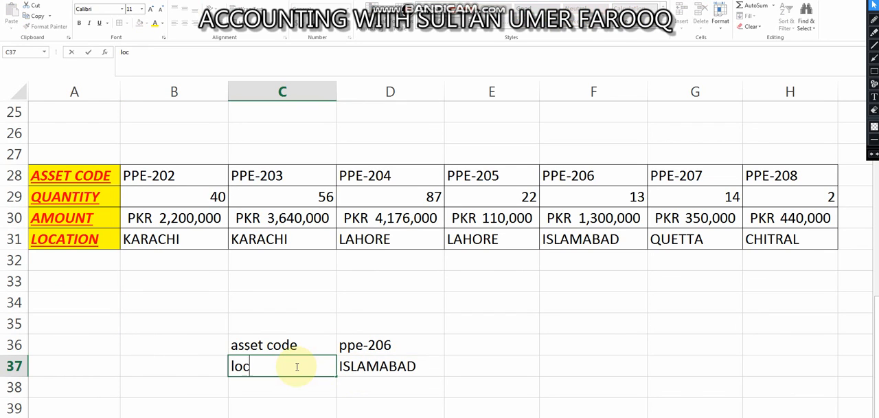
key(Return)
key(Up)
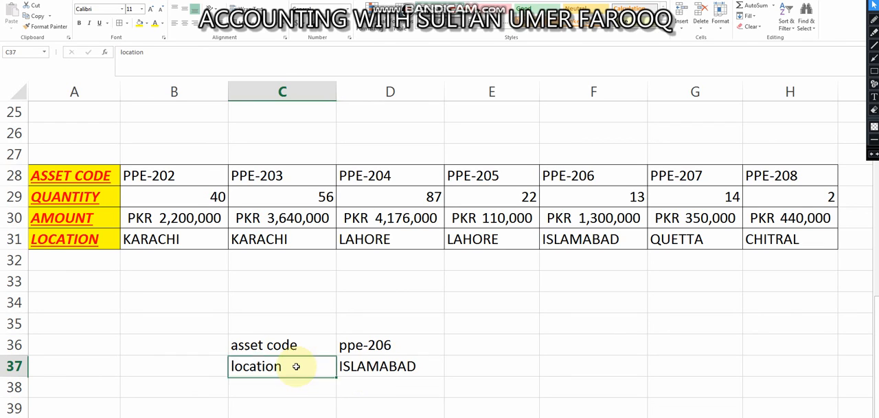
Open the HLOOKUP formula in cell D37 to show its arguments and referenced ranges
key(Right)
key(F2)
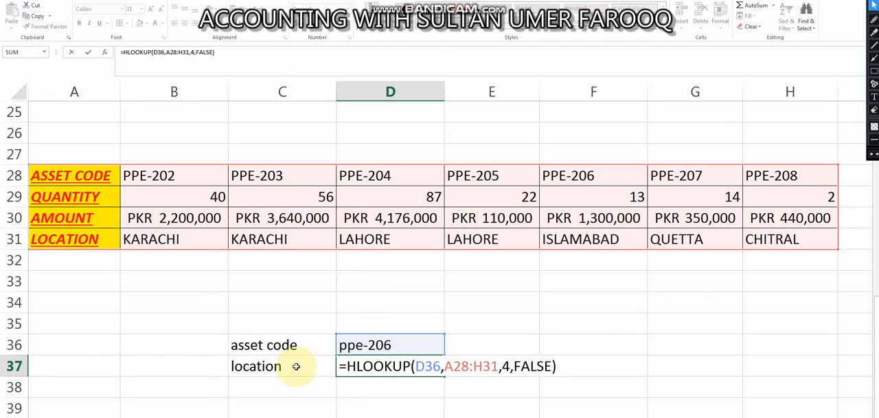